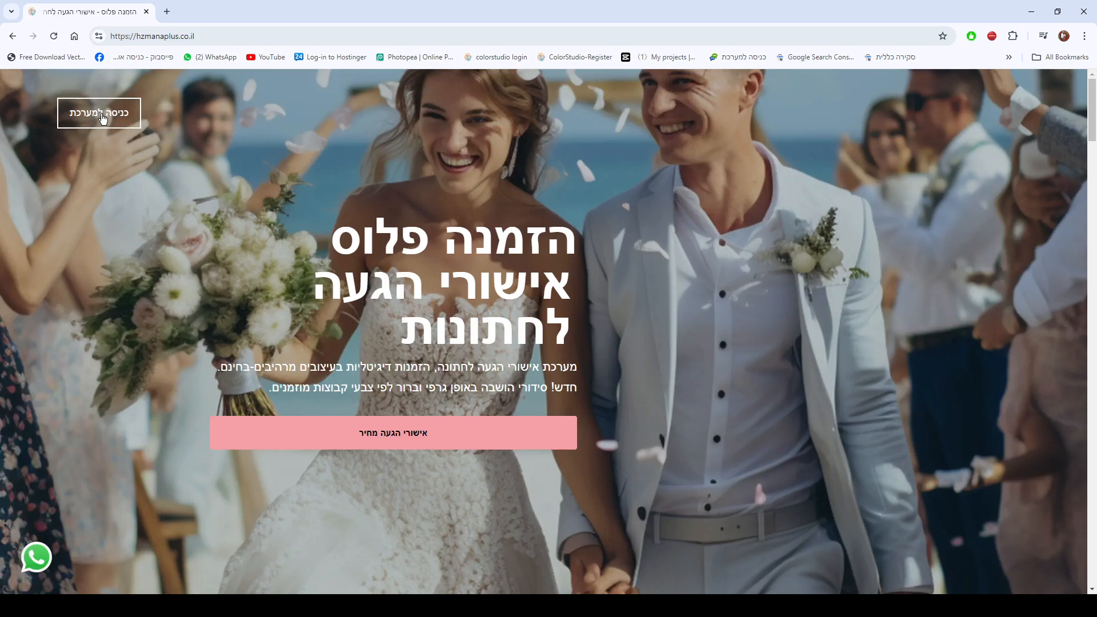
# Open the system's login page and sign in with the user e-mail and account password.
pyautogui.click(98, 117)
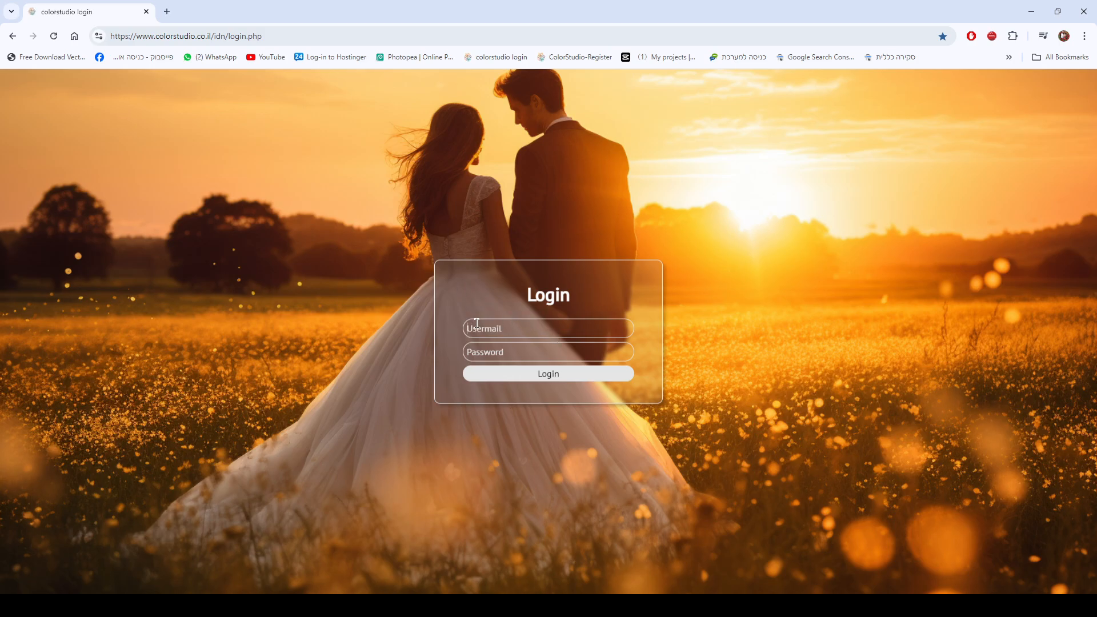
pyautogui.click(477, 323)
pyautogui.click(498, 348)
pyautogui.write('••••••')
pyautogui.click(519, 372)
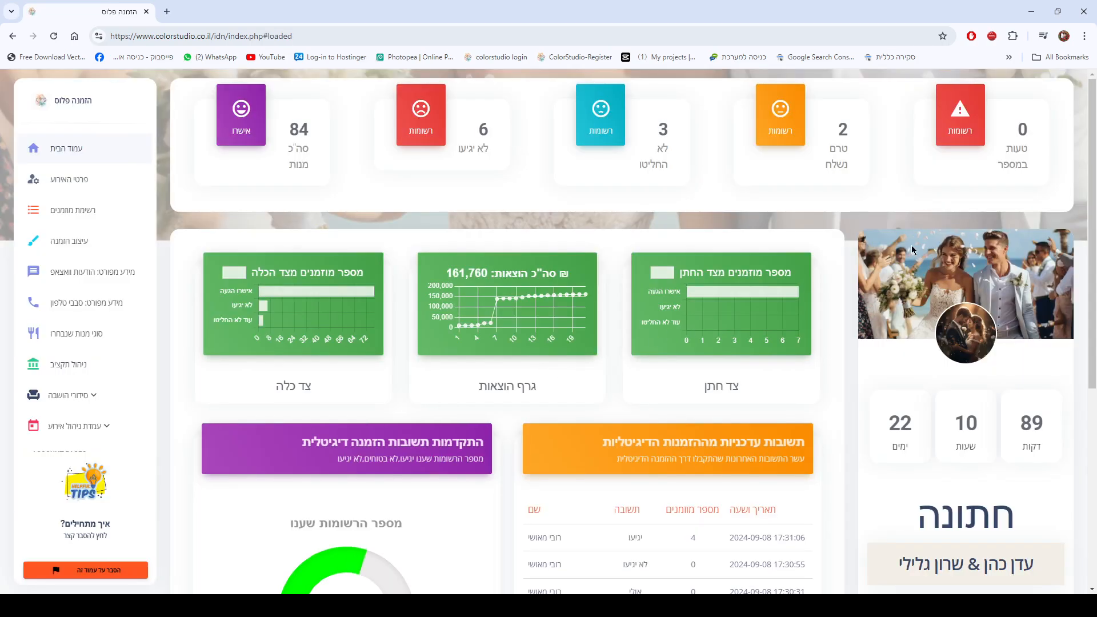
# Review the dashboard, open the invitation design page, and browse its digital invitation template gallery before returning to the design page.
pyautogui.scroll(-2, 913, 249)
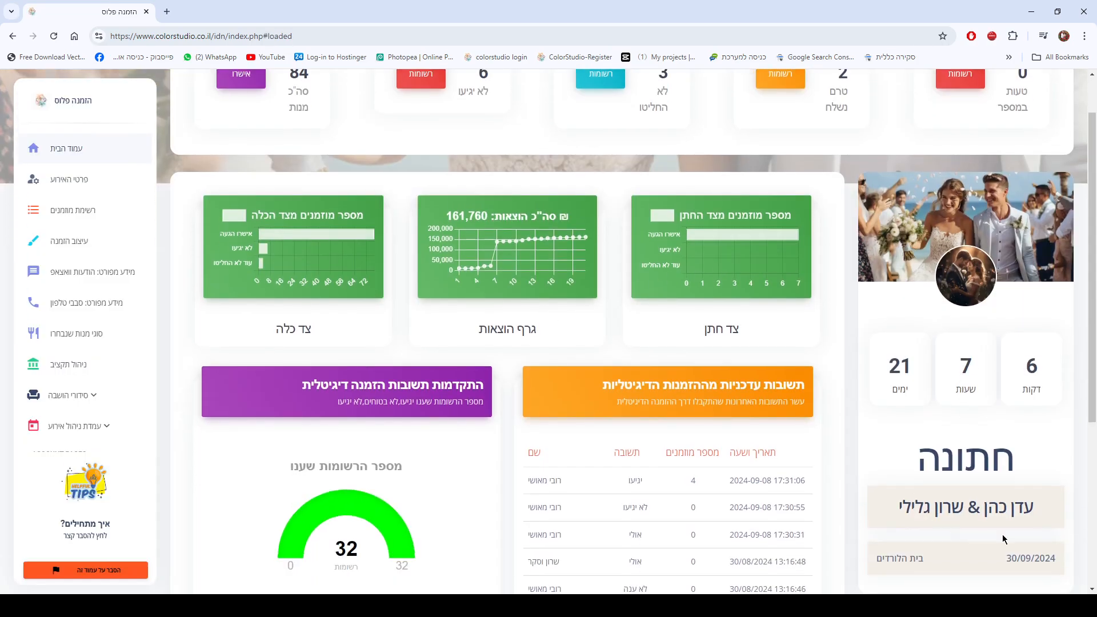
pyautogui.scroll(-2, 931, 508)
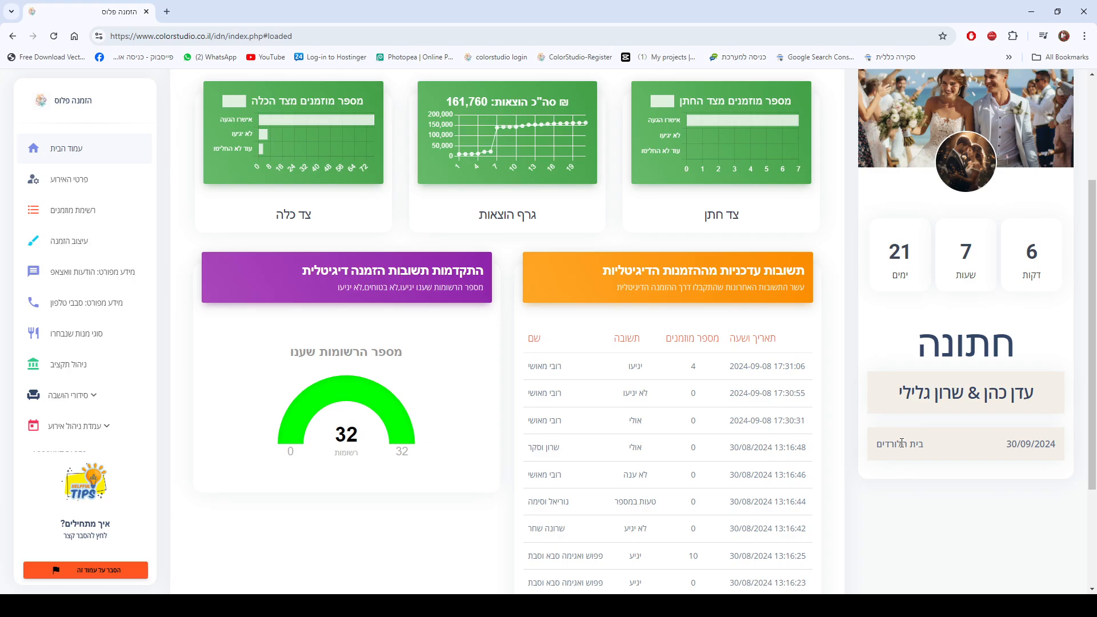
pyautogui.scroll(2, 908, 309)
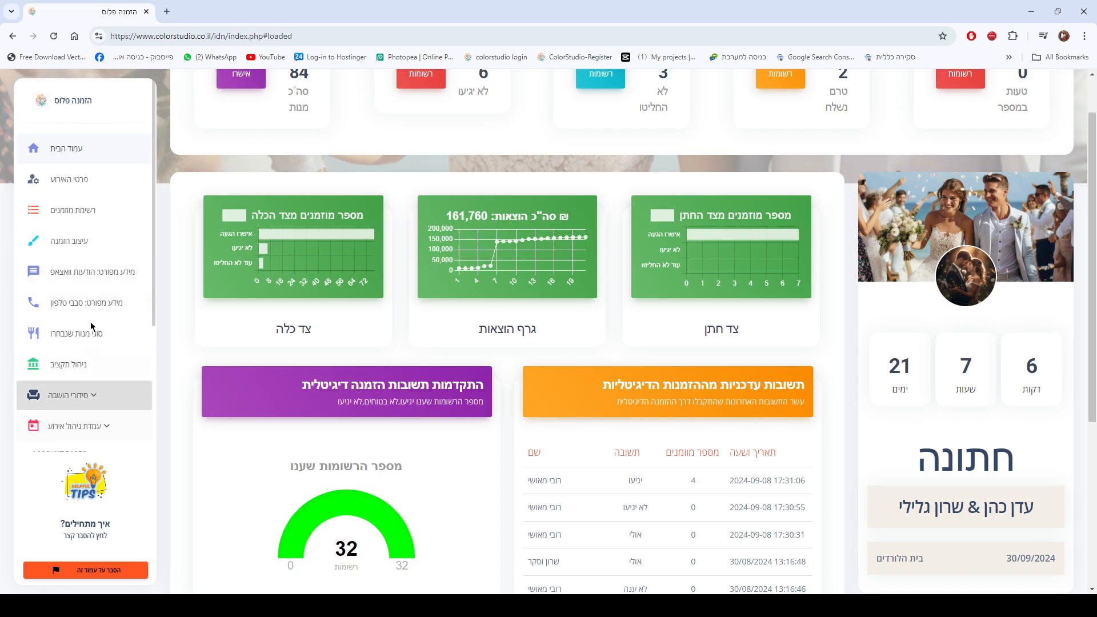
pyautogui.click(96, 246)
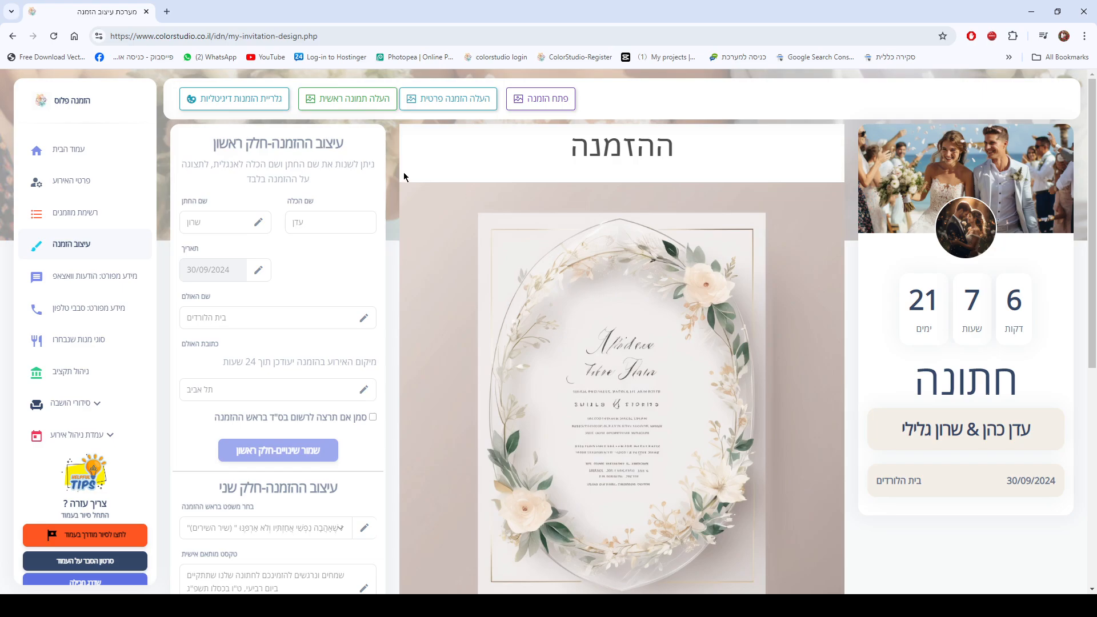
pyautogui.click(239, 107)
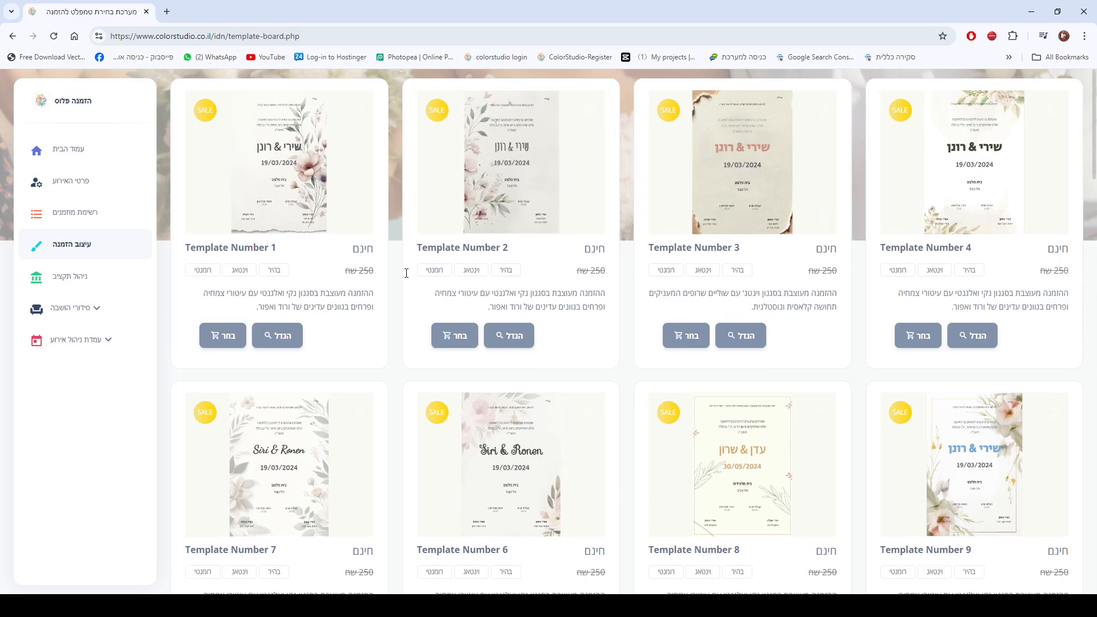
pyautogui.click(12, 36)
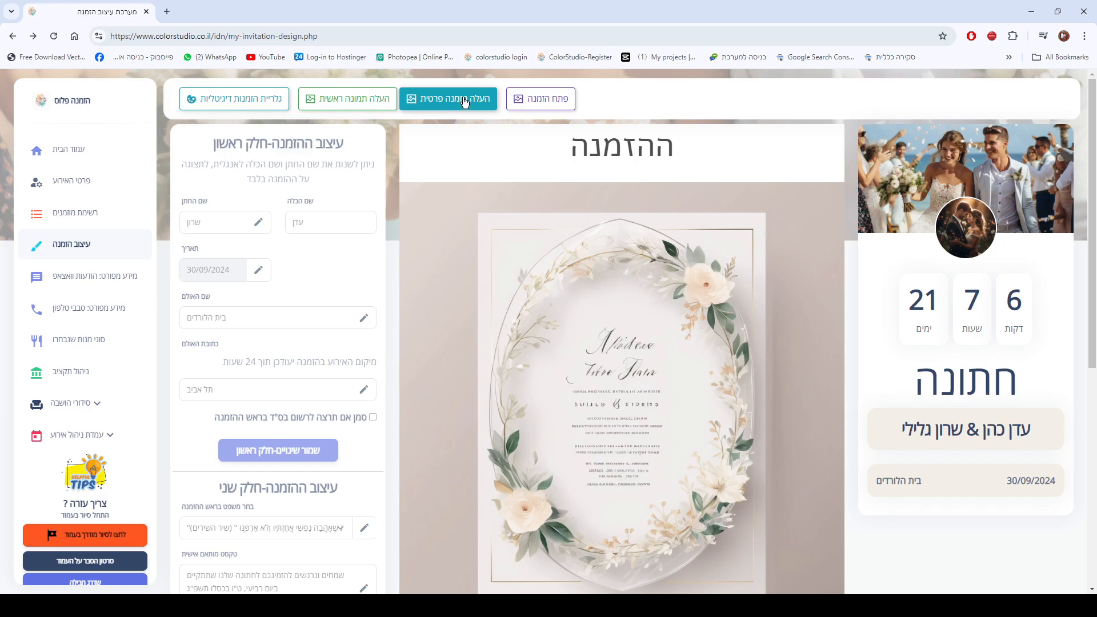
# Examine the upload dialogs for a private invitation design and for the invitation's main image, closing both without choosing a file.
pyautogui.click(465, 103)
pyautogui.click(450, 165)
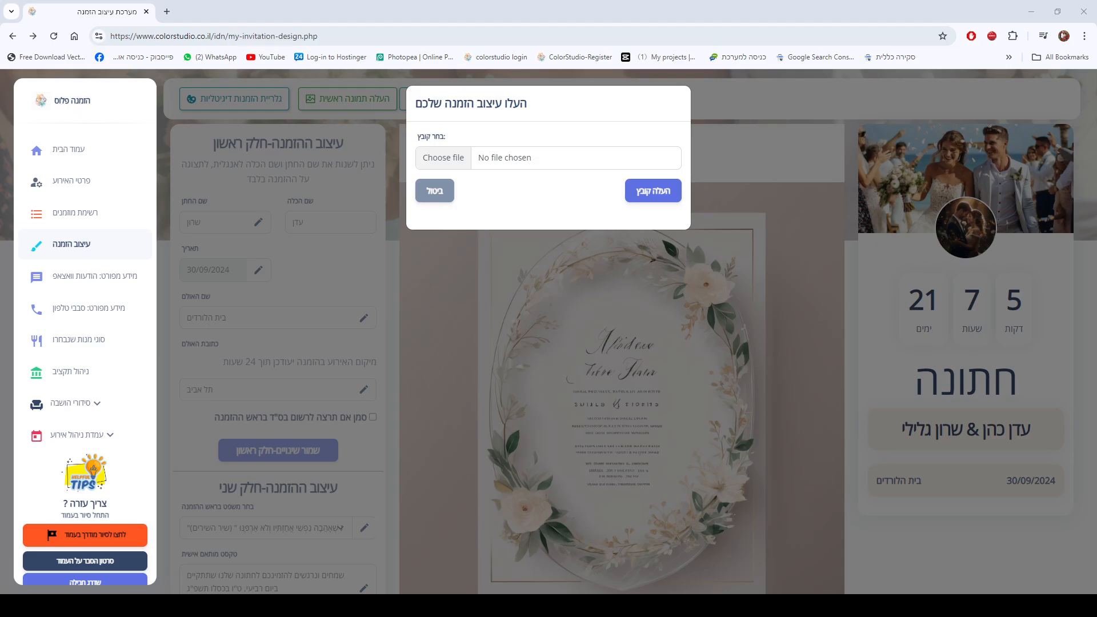
pyautogui.press('Escape')
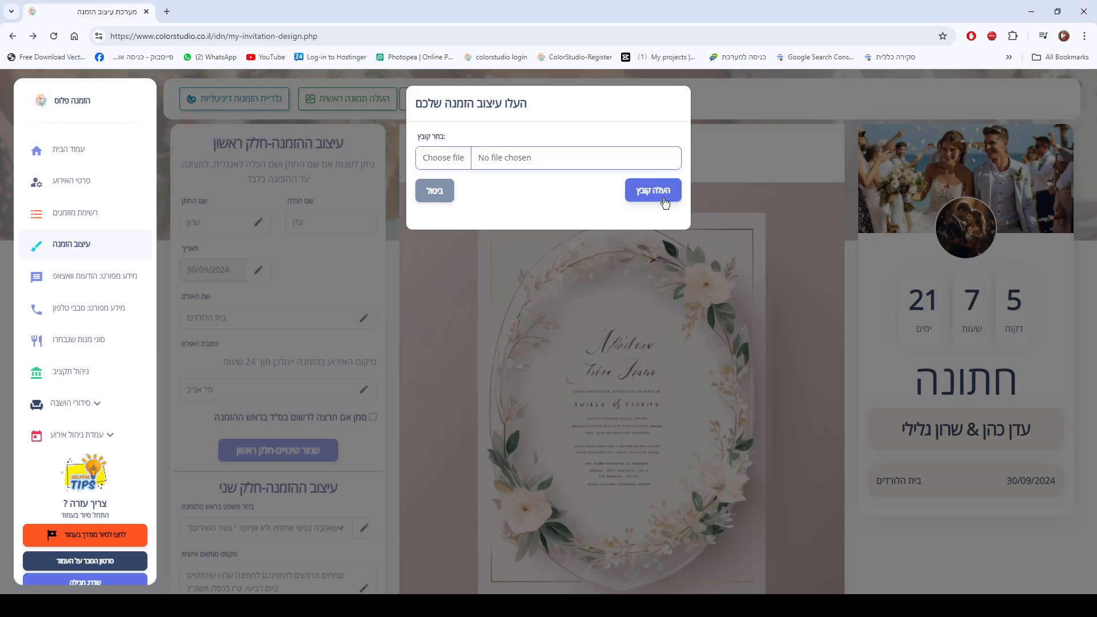
pyautogui.click(445, 198)
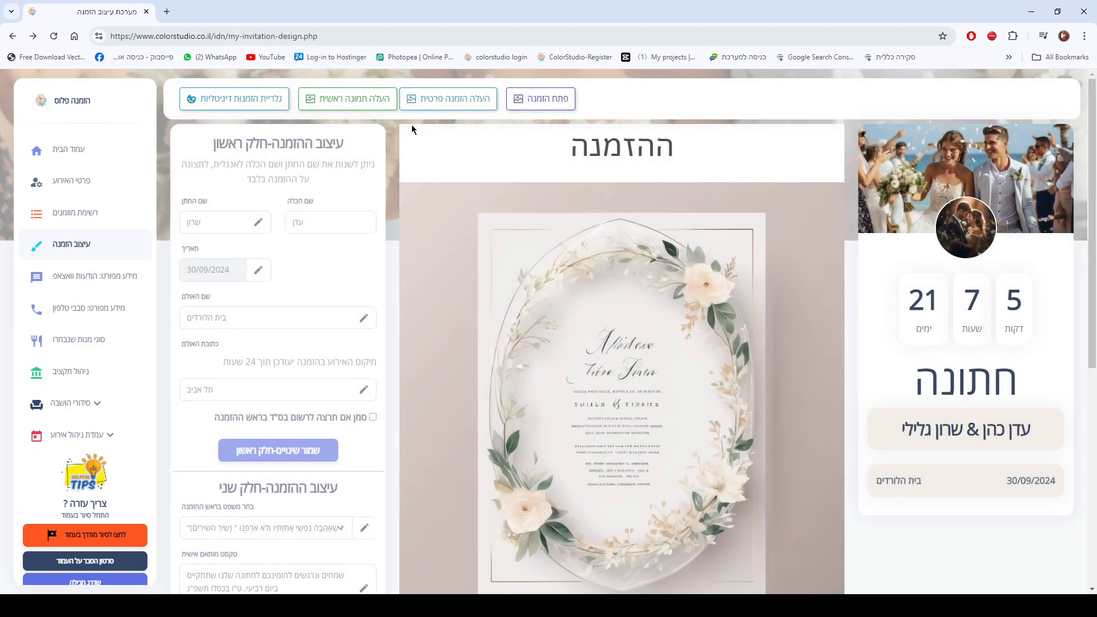
pyautogui.click(354, 103)
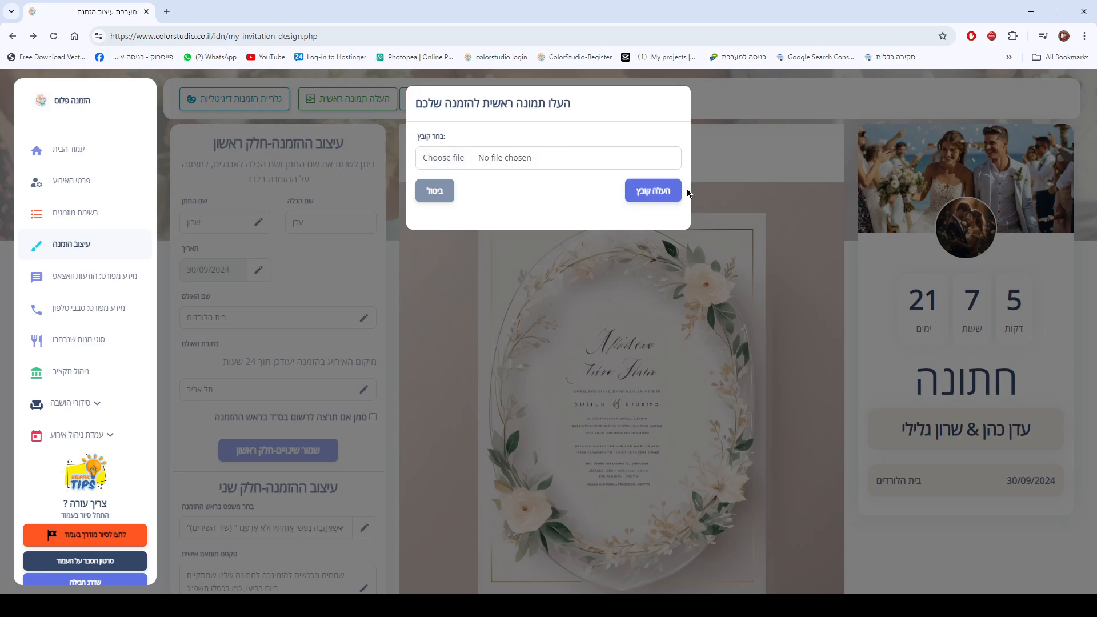
pyautogui.click(421, 191)
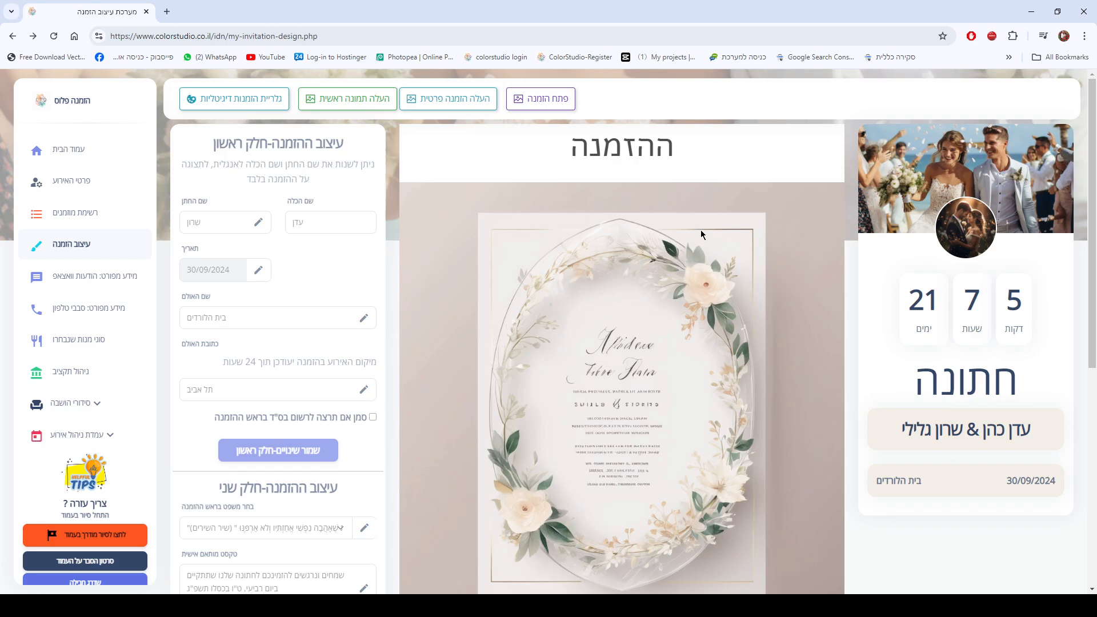
# Open the guest list page and examine the form for adding a guest manually, leaving it empty.
pyautogui.click(95, 211)
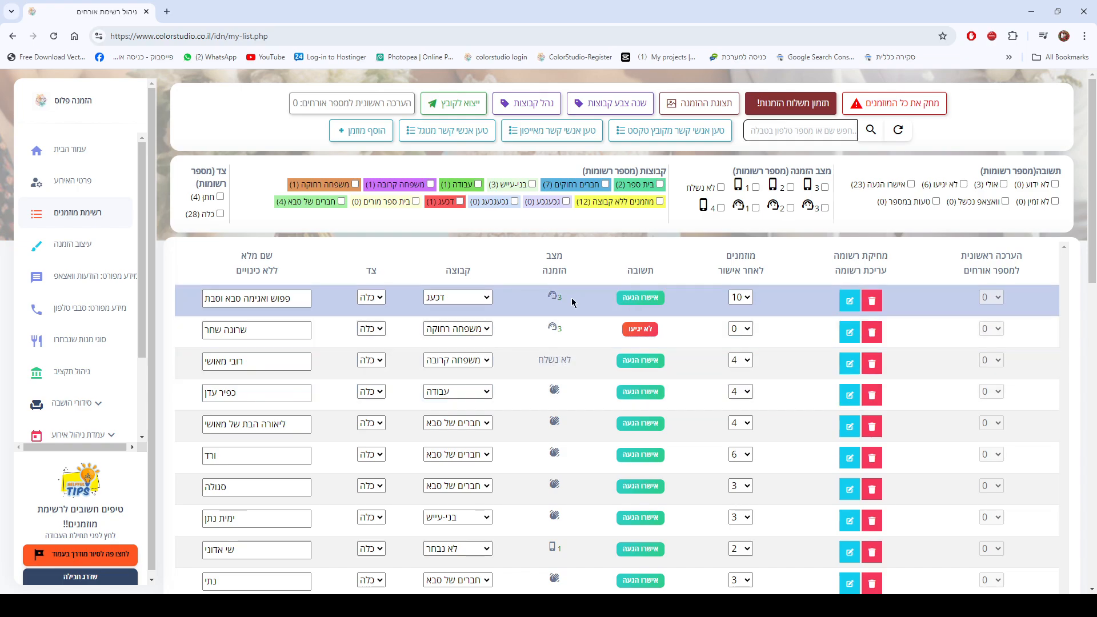
pyautogui.click(360, 132)
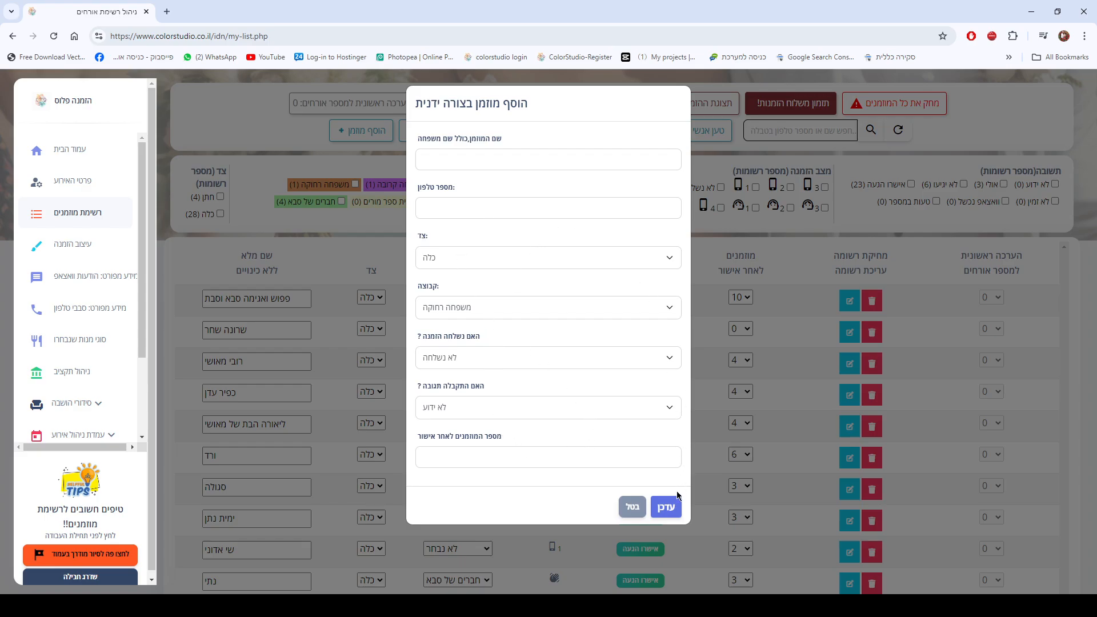
pyautogui.click(673, 511)
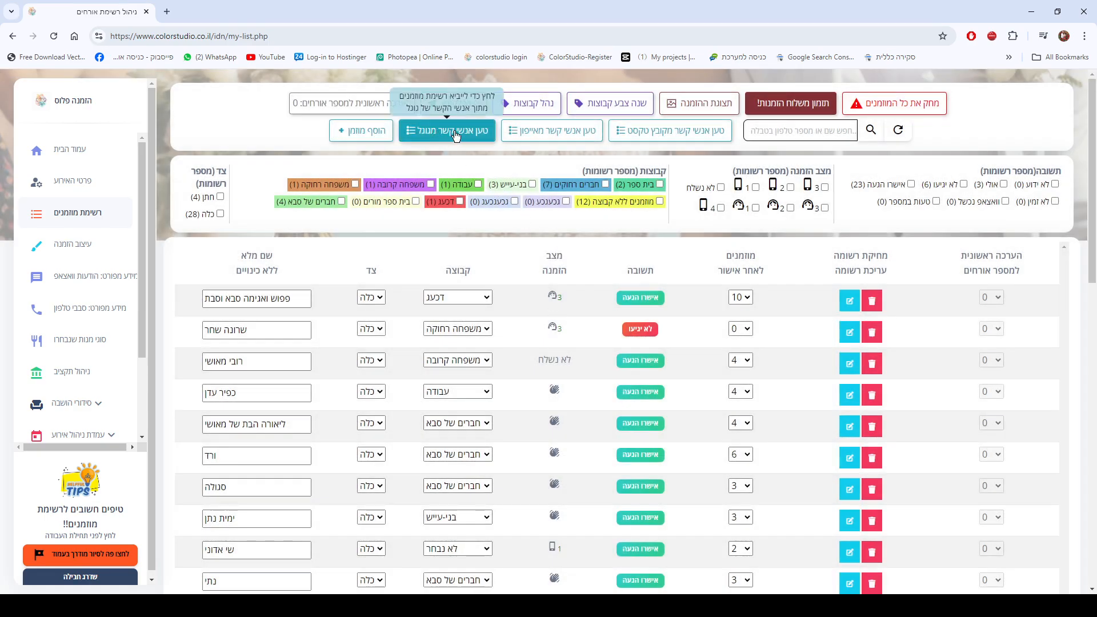
# Read the instructions for importing contacts from an iPhone and from a text file, closing both dialogs without uploading a file.
pyautogui.click(534, 132)
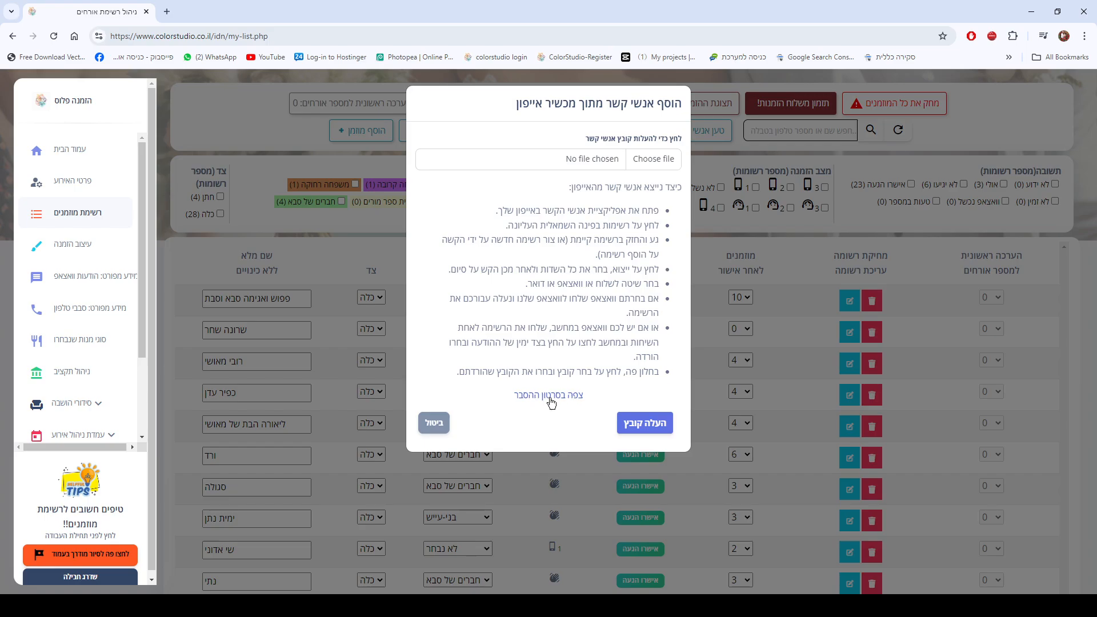
pyautogui.click(426, 427)
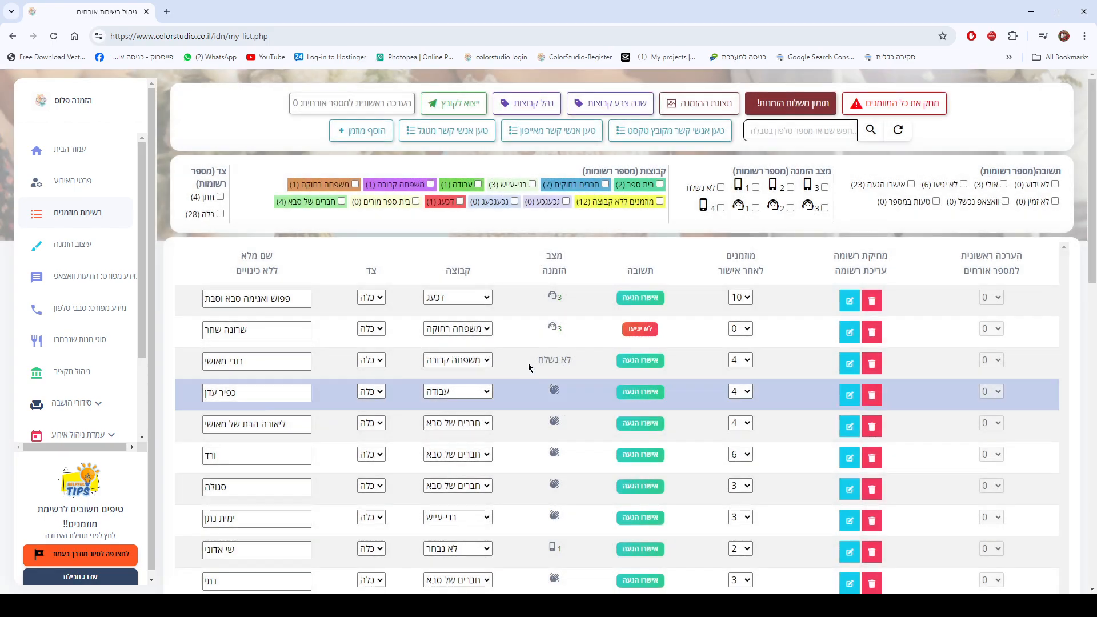
pyautogui.click(662, 131)
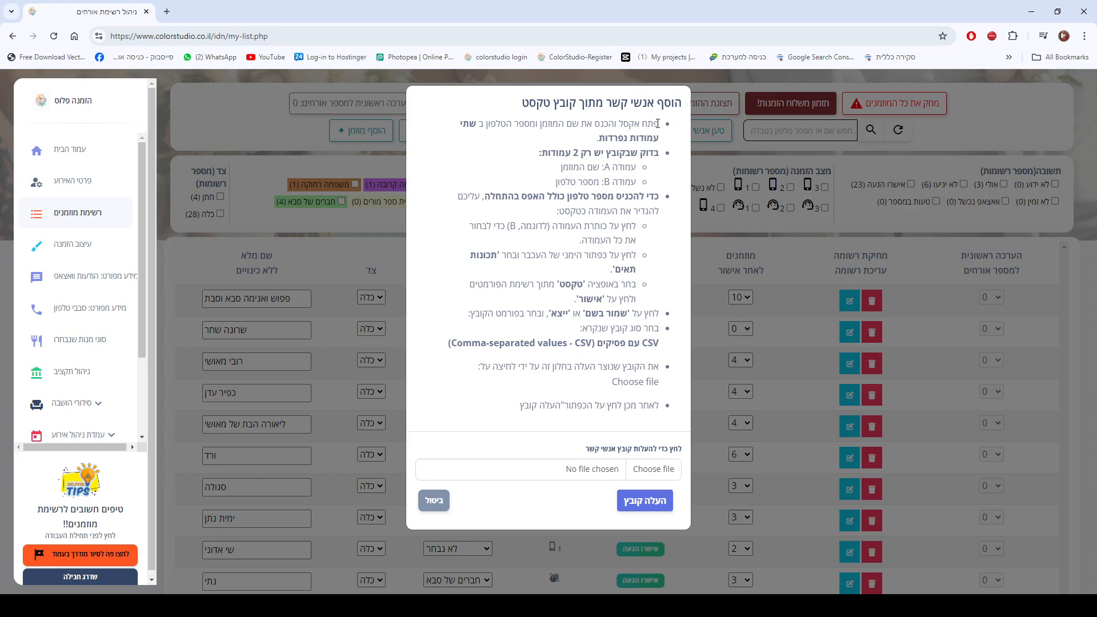
pyautogui.moveTo(657, 124); pyautogui.dragTo(498, 140)
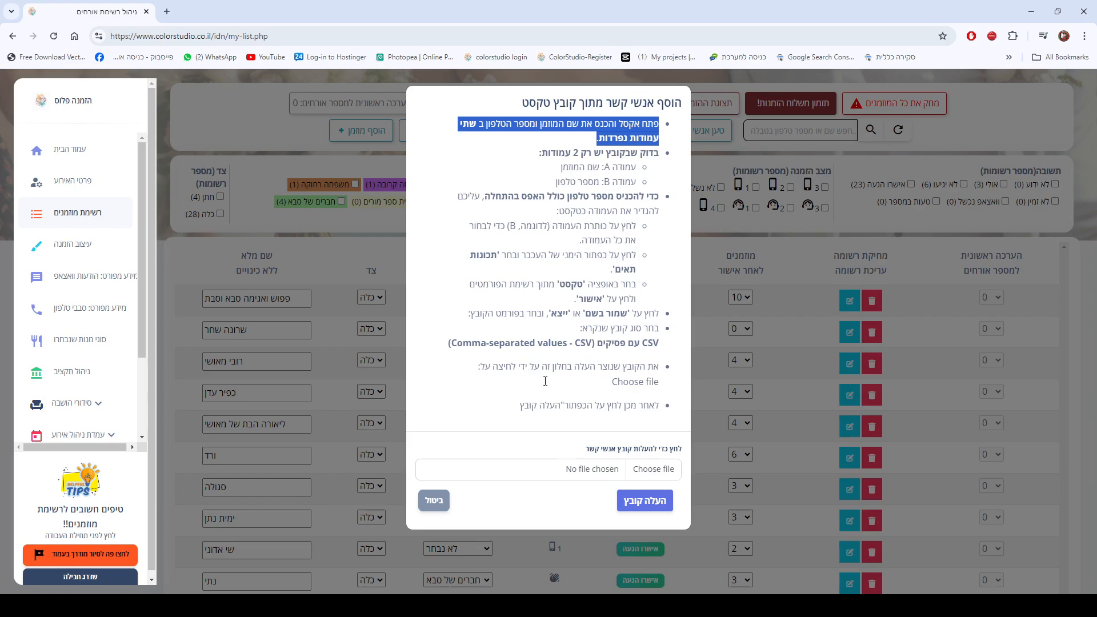
pyautogui.click(505, 167)
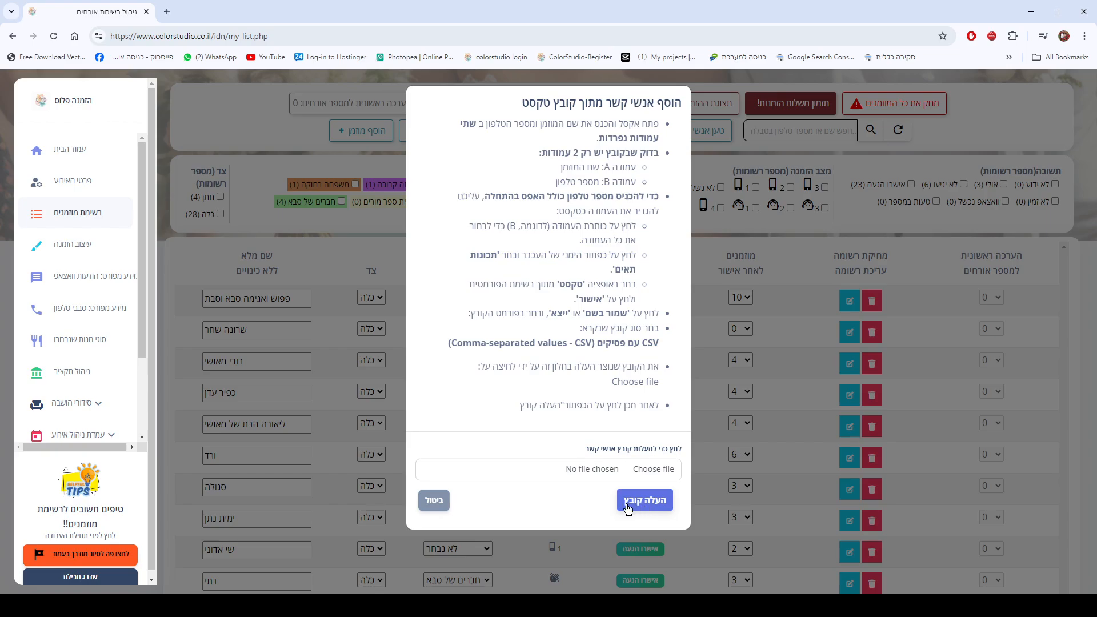
pyautogui.click(439, 505)
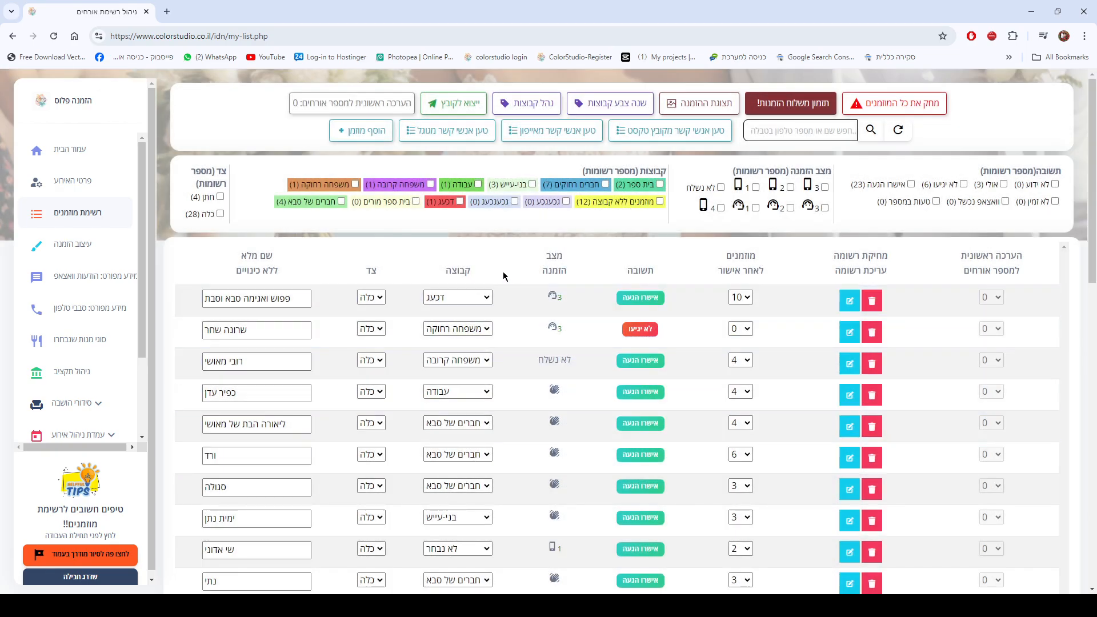
# In group management, try to delete the group משפחה קרובה and delete the empty group listed right after דכעג.
pyautogui.click(537, 106)
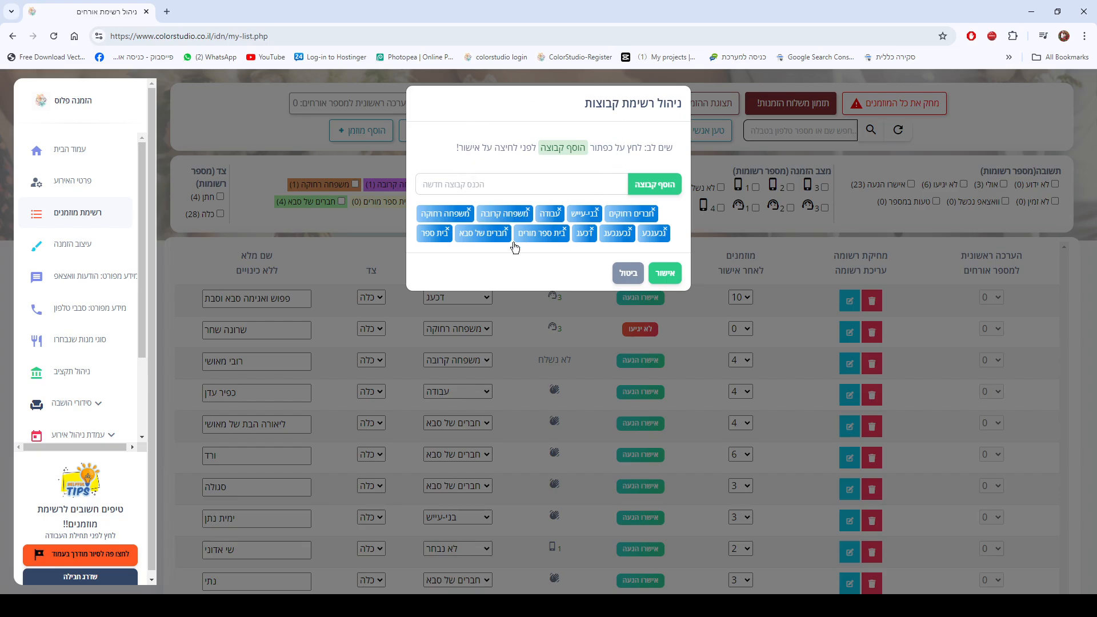
pyautogui.click(527, 210)
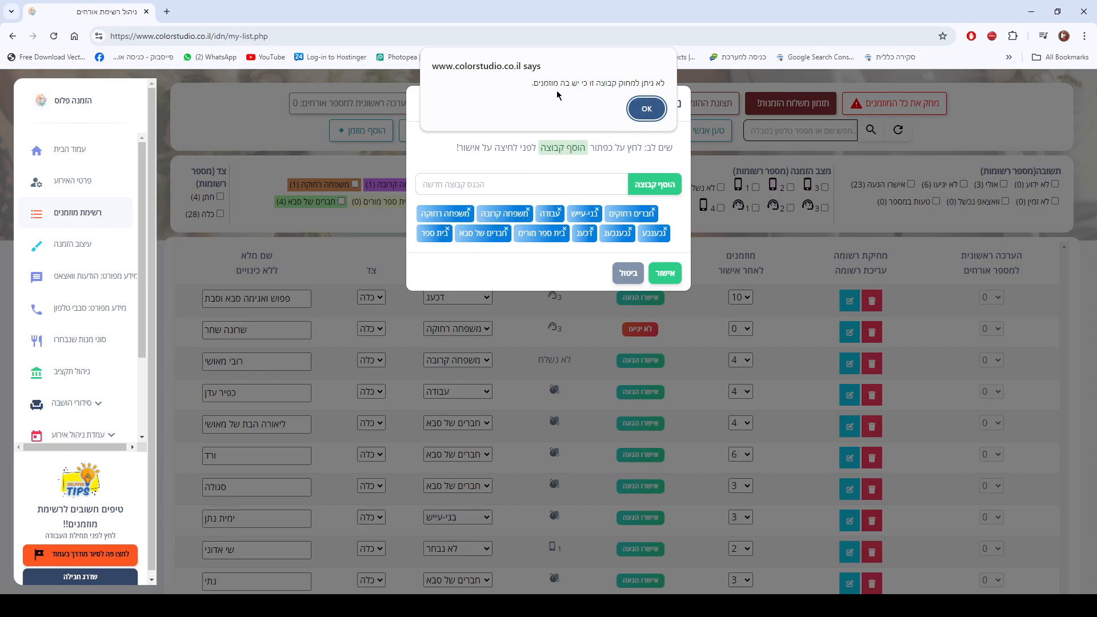
pyautogui.click(640, 108)
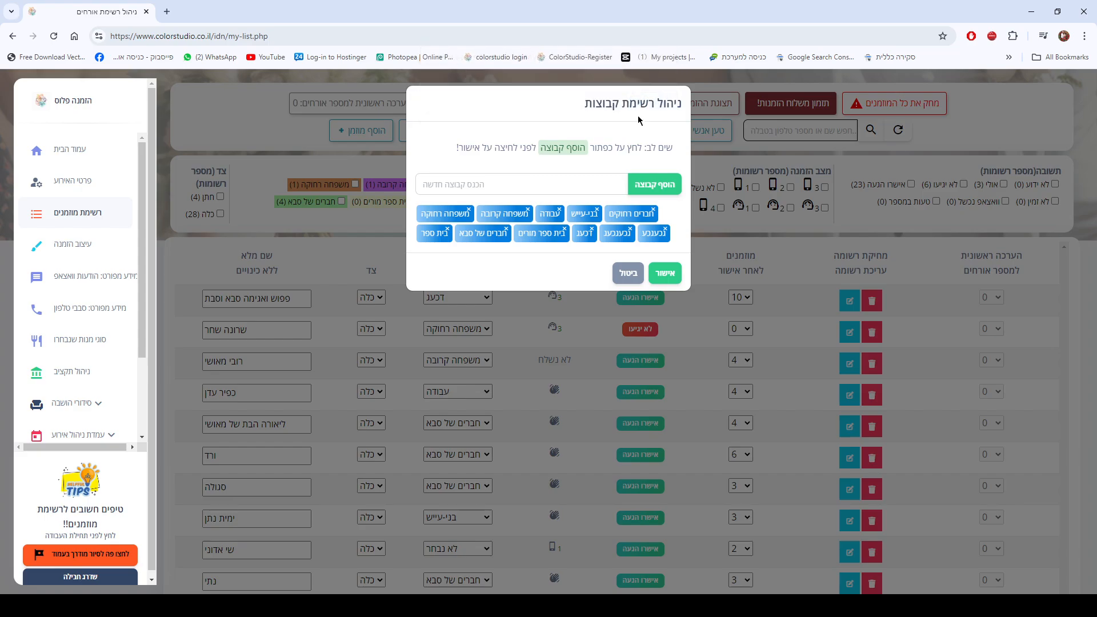
pyautogui.click(630, 229)
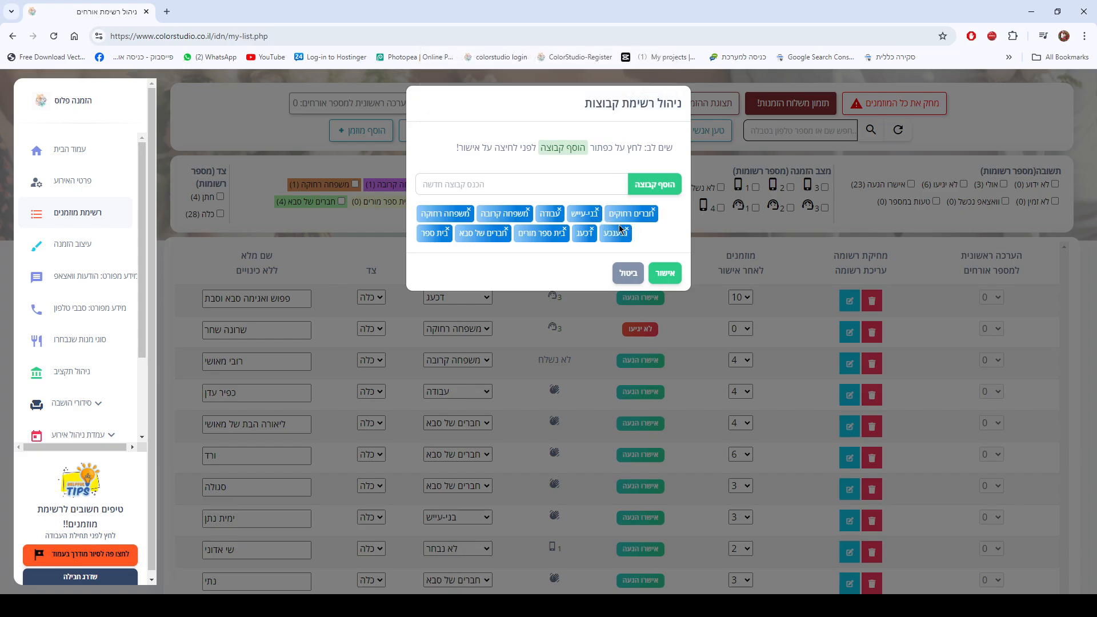
# Add the guest groups חברים של סבא and חברים של סבא1 to the group list.
pyautogui.click(493, 186)
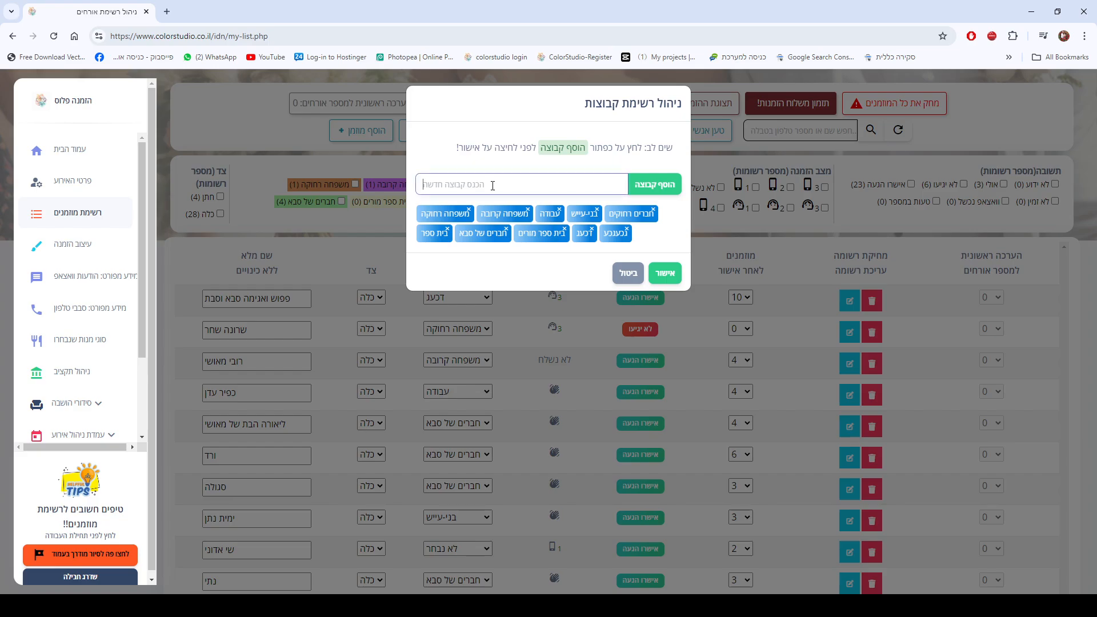
pyautogui.click(529, 215)
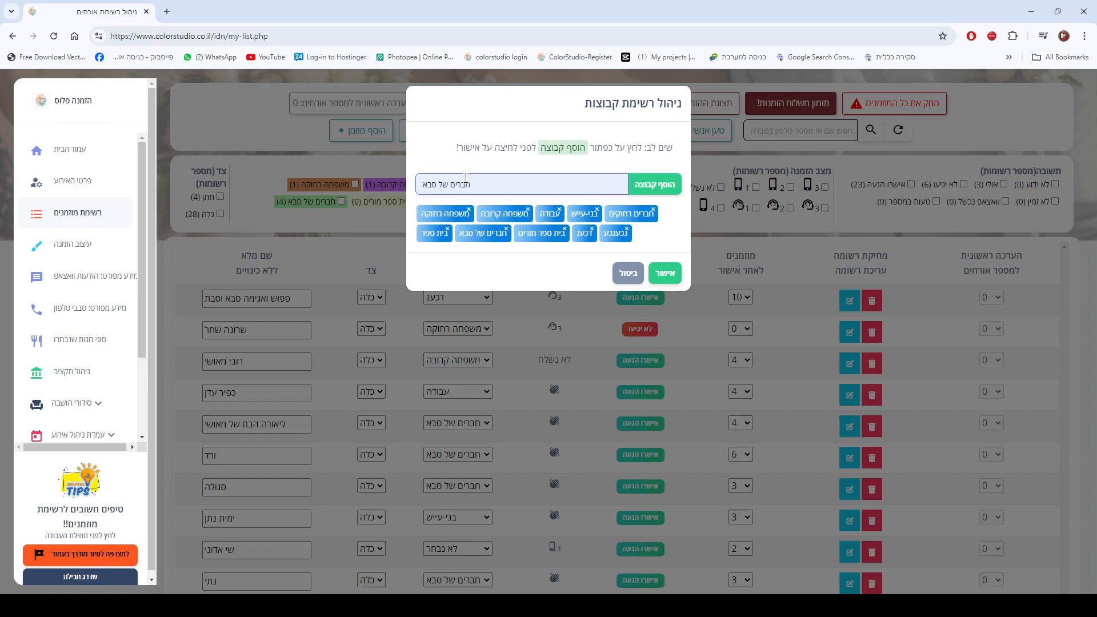
pyautogui.click(646, 184)
pyautogui.click(528, 183)
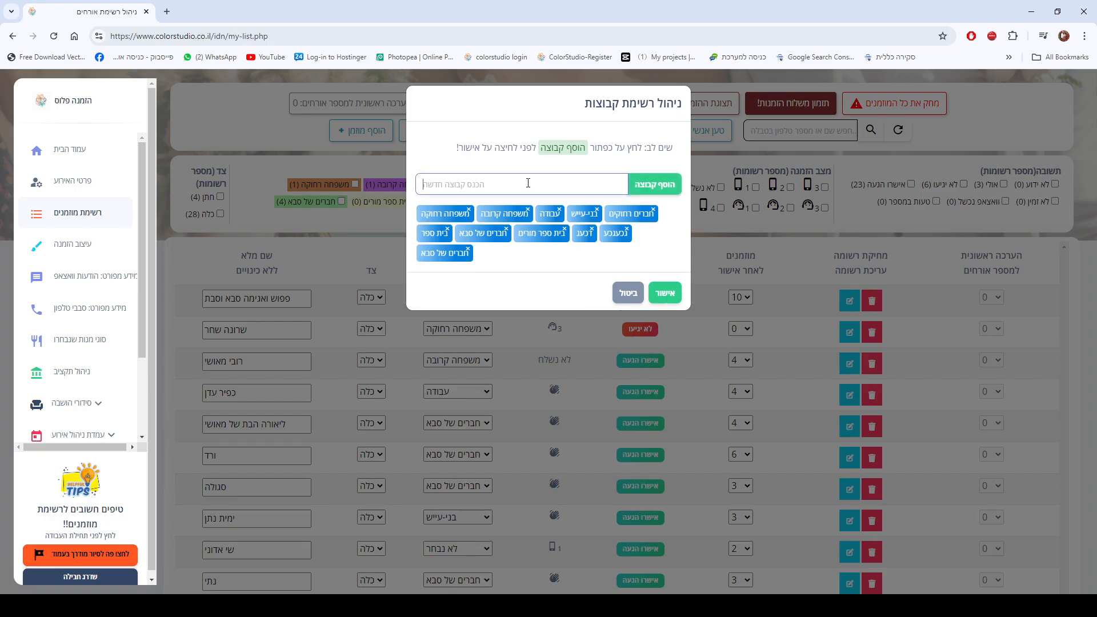
pyautogui.click(528, 212)
pyautogui.write('1')
pyautogui.click(655, 184)
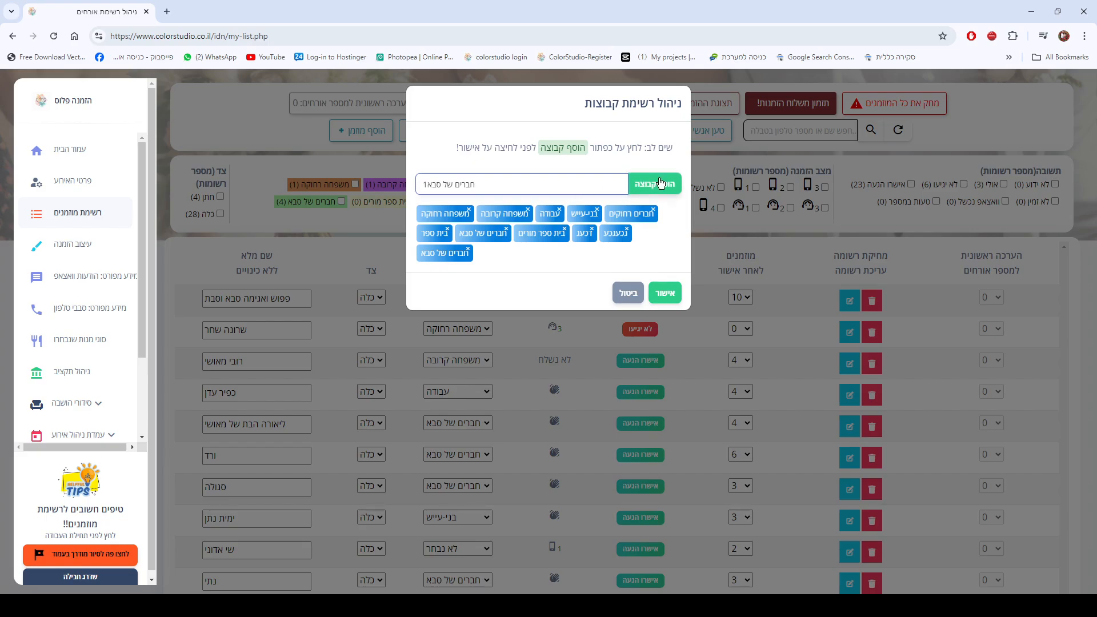
# Add the guest group חברים של סבא2 and save the updated group list.
pyautogui.click(532, 183)
pyautogui.click(499, 220)
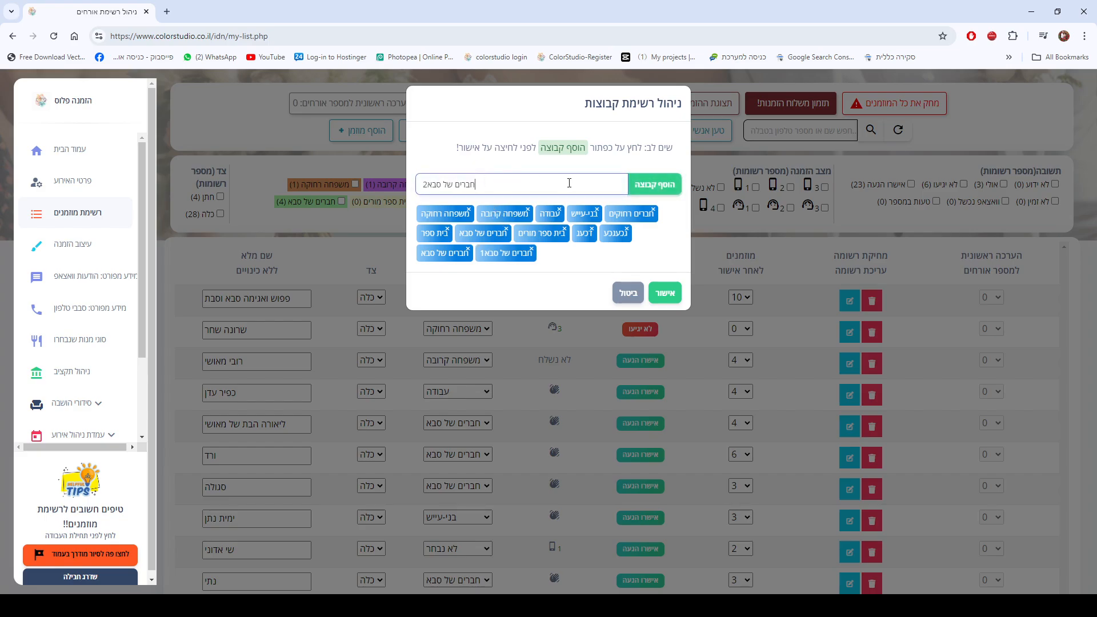
pyautogui.write('2')
pyautogui.click(645, 189)
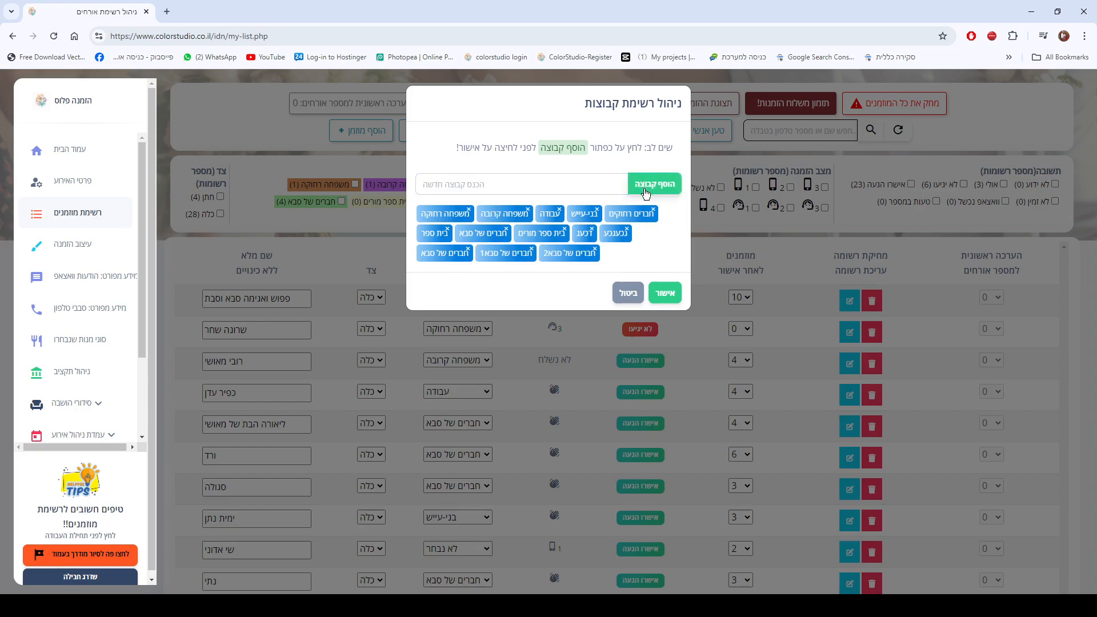
pyautogui.click(665, 293)
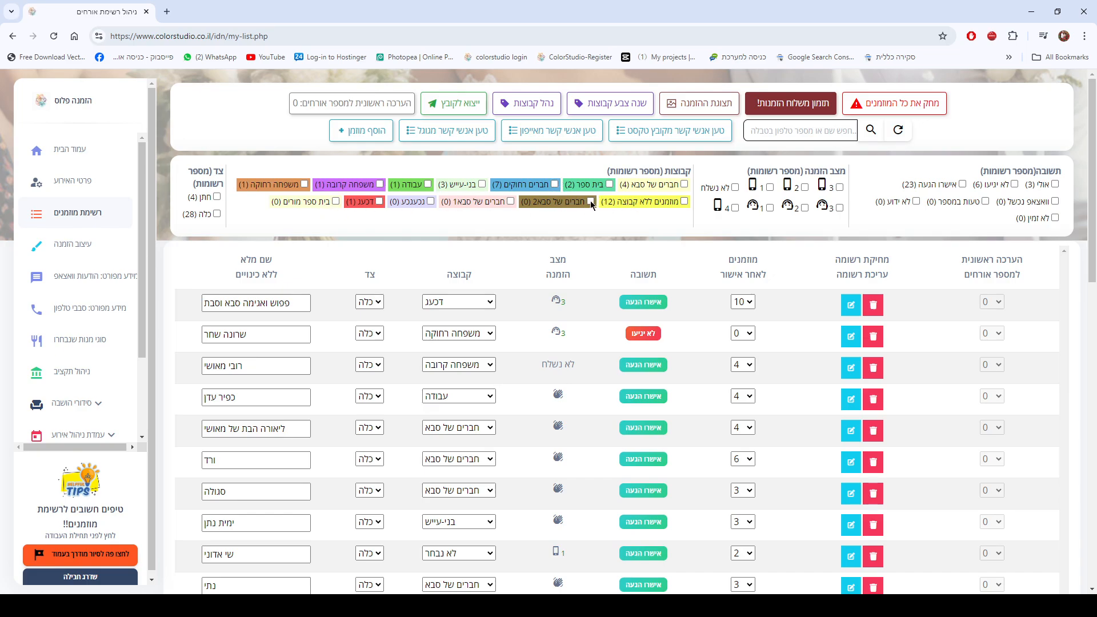
# Assign the first ungrouped guest who declined, directly below the declined בית ספר guest, to the group חברים של סבא2.
pyautogui.scroll(-2, 468, 426)
pyautogui.scroll(-5, 468, 419)
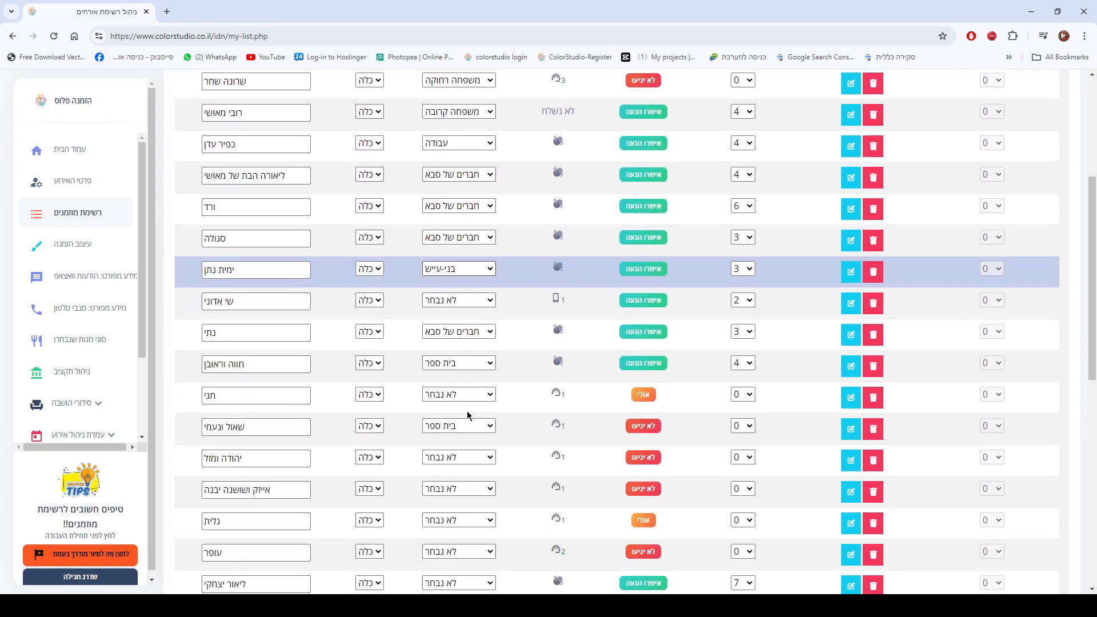
pyautogui.scroll(2, 468, 406)
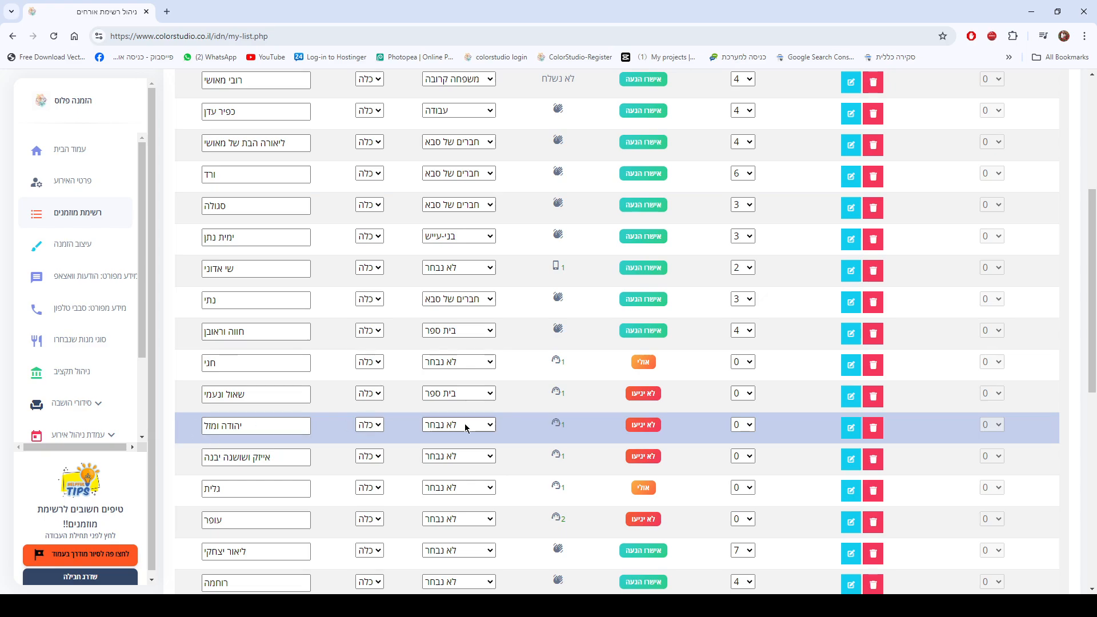
pyautogui.click(465, 424)
pyautogui.click(462, 412)
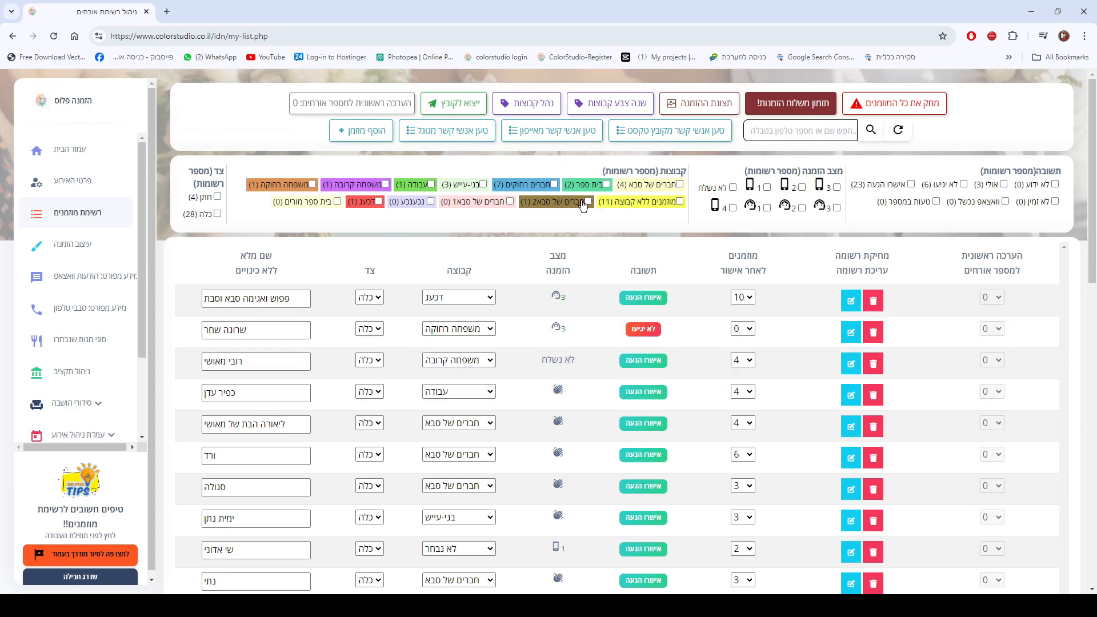
# Filter the guest list to the group חברים של סבא2 and activate the name or phone number search field.
pyautogui.click(589, 201)
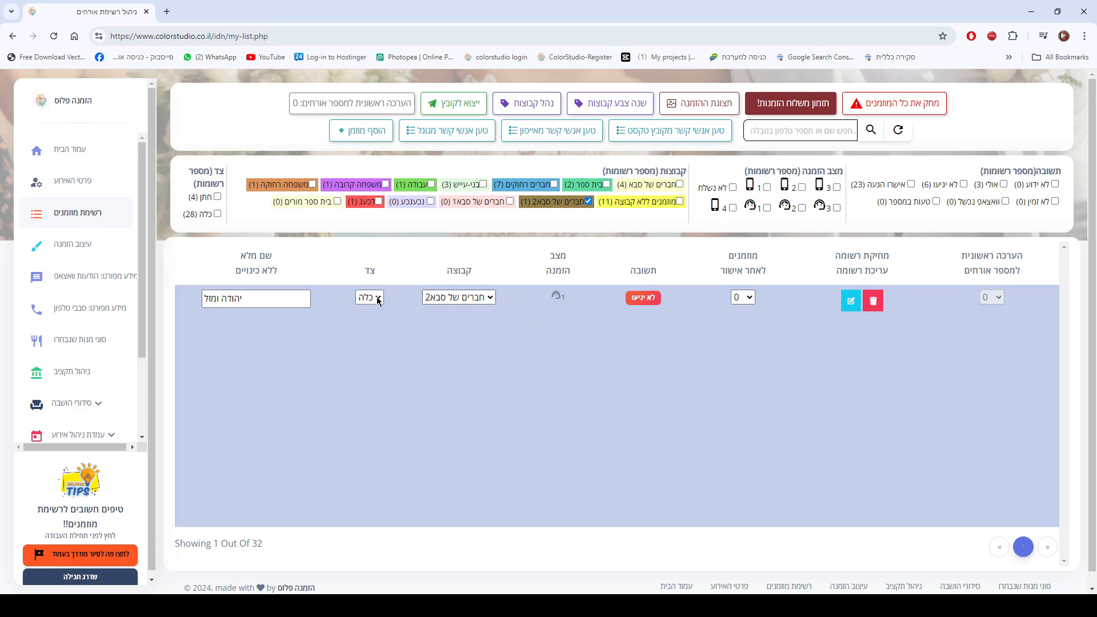
pyautogui.click(257, 307)
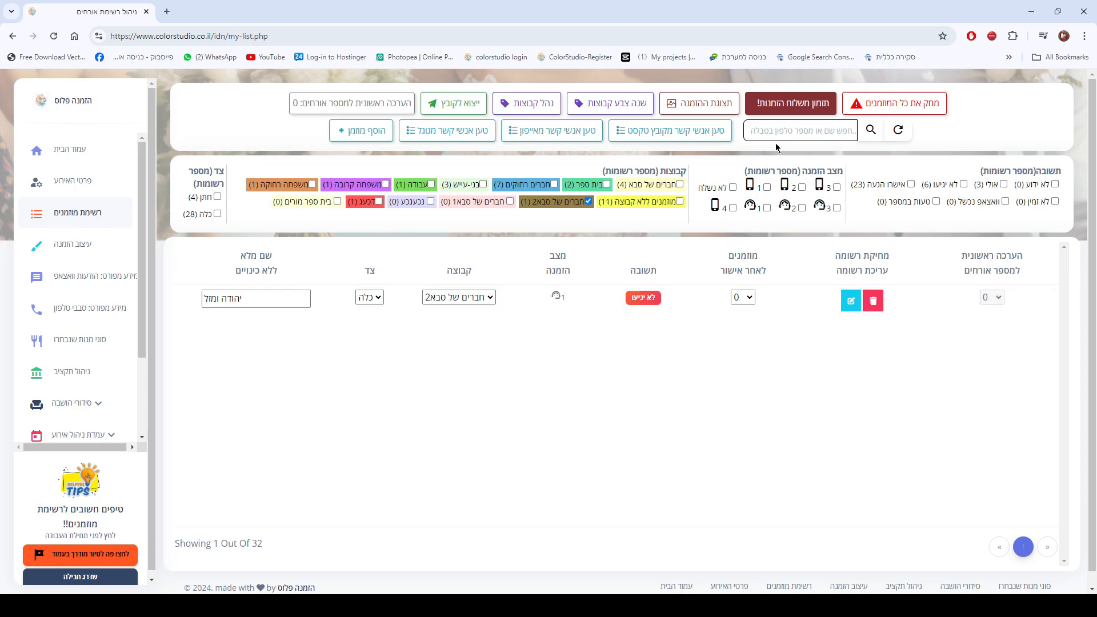
pyautogui.click(779, 129)
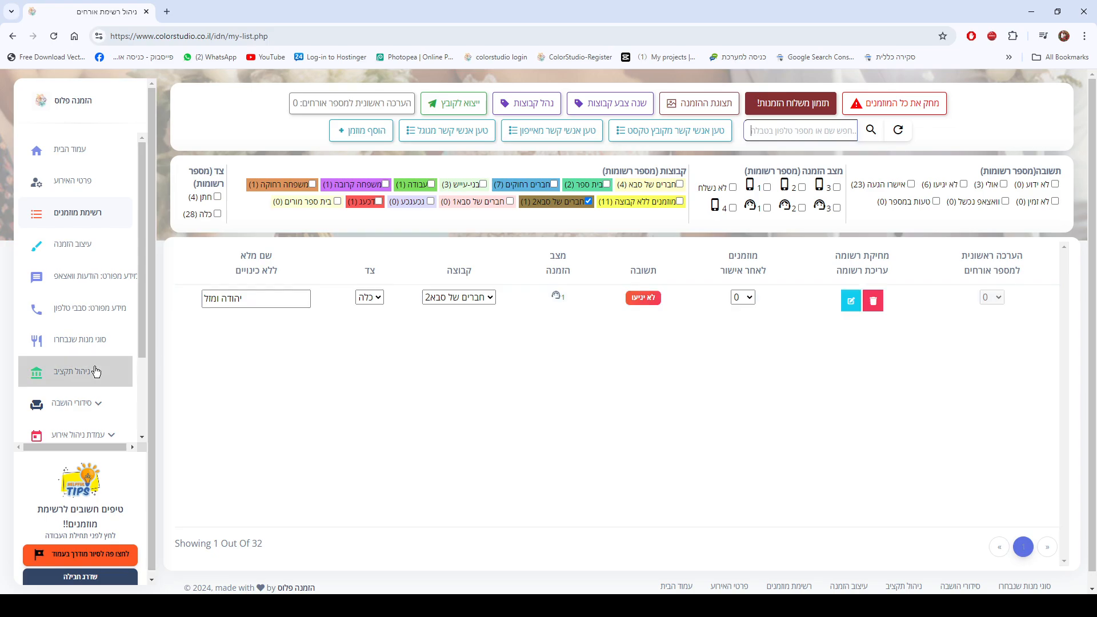
# Start the guest list page's guided tour, advance to the explanation of importing Google contacts, and close the tour.
pyautogui.scroll(-1, 92, 389)
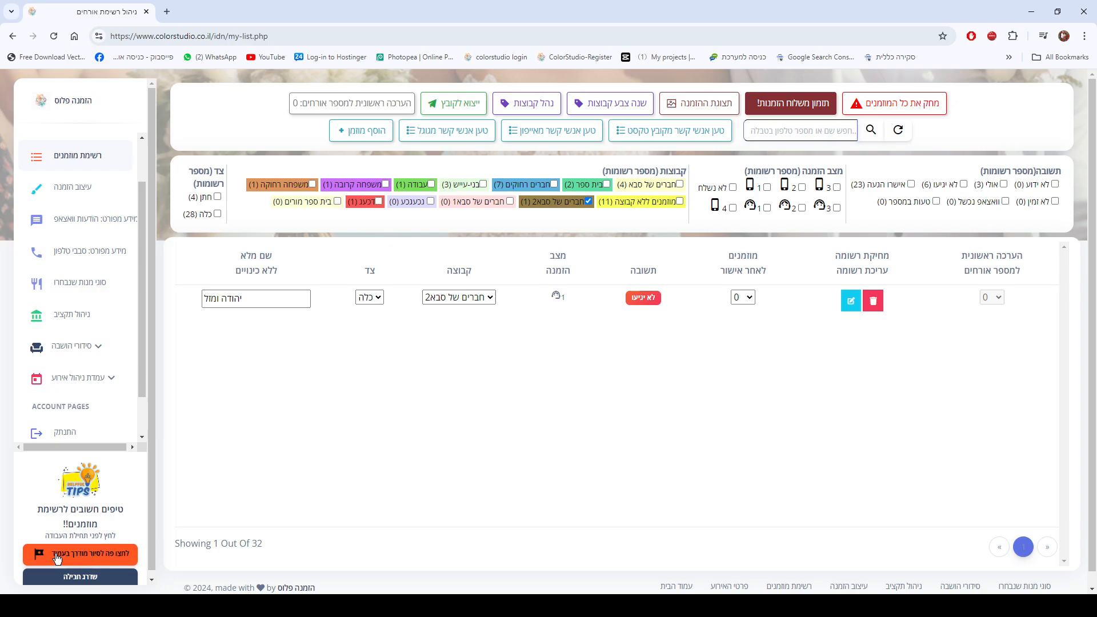
pyautogui.click(92, 555)
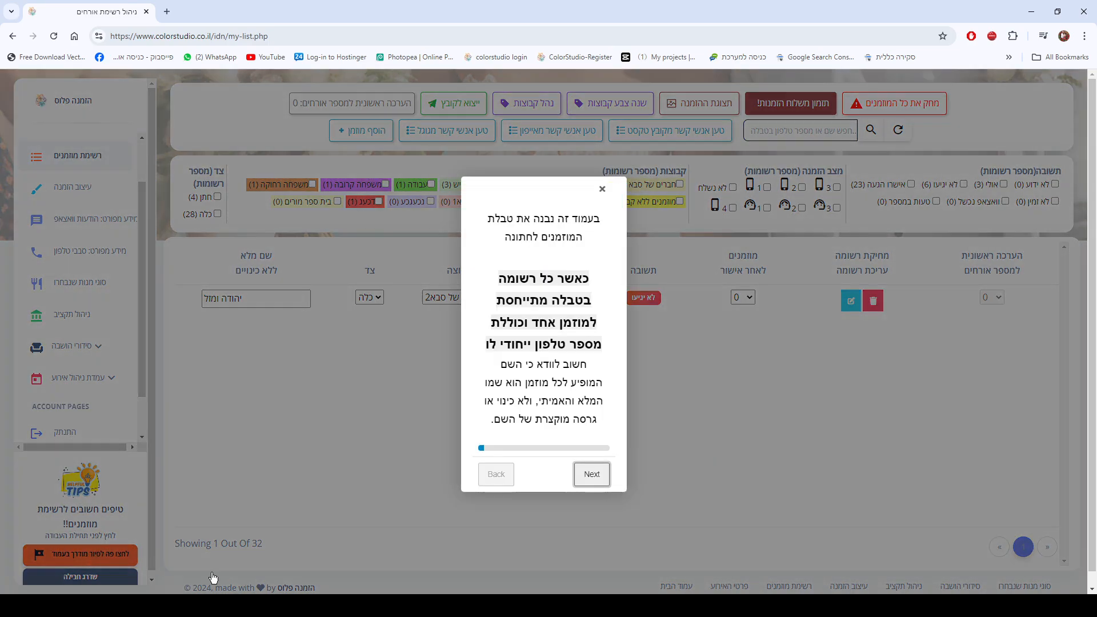
pyautogui.click(595, 475)
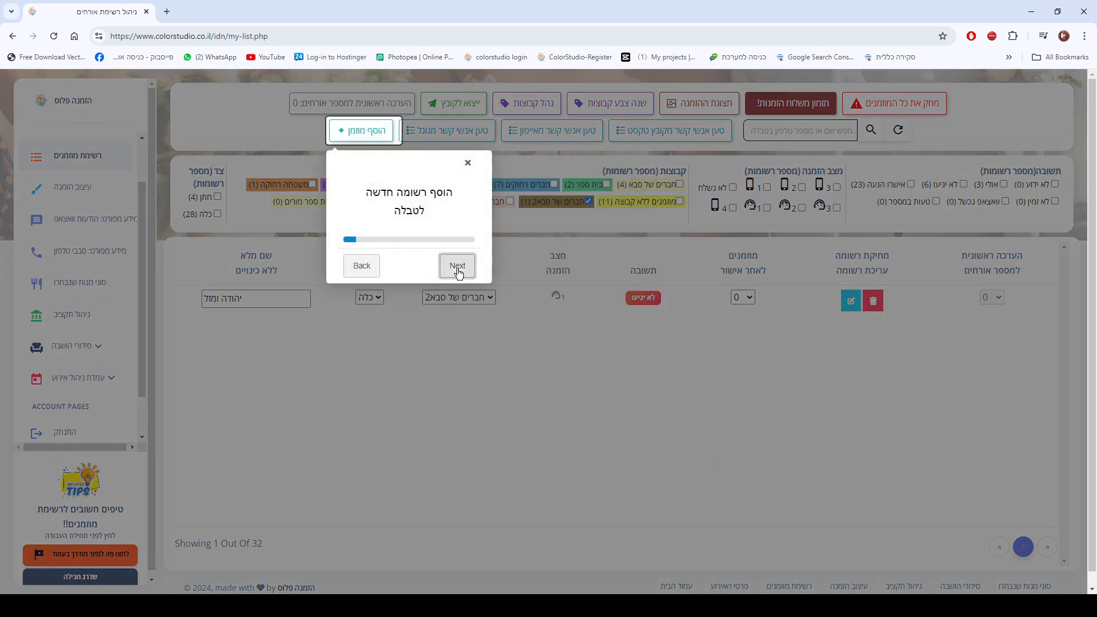
pyautogui.click(458, 269)
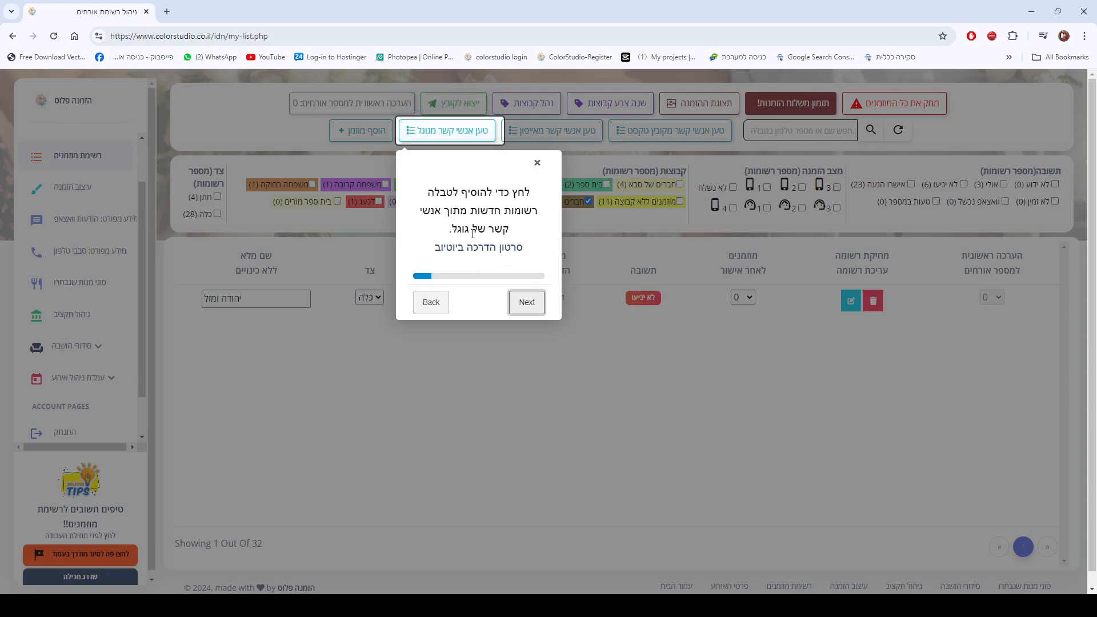
pyautogui.click(537, 163)
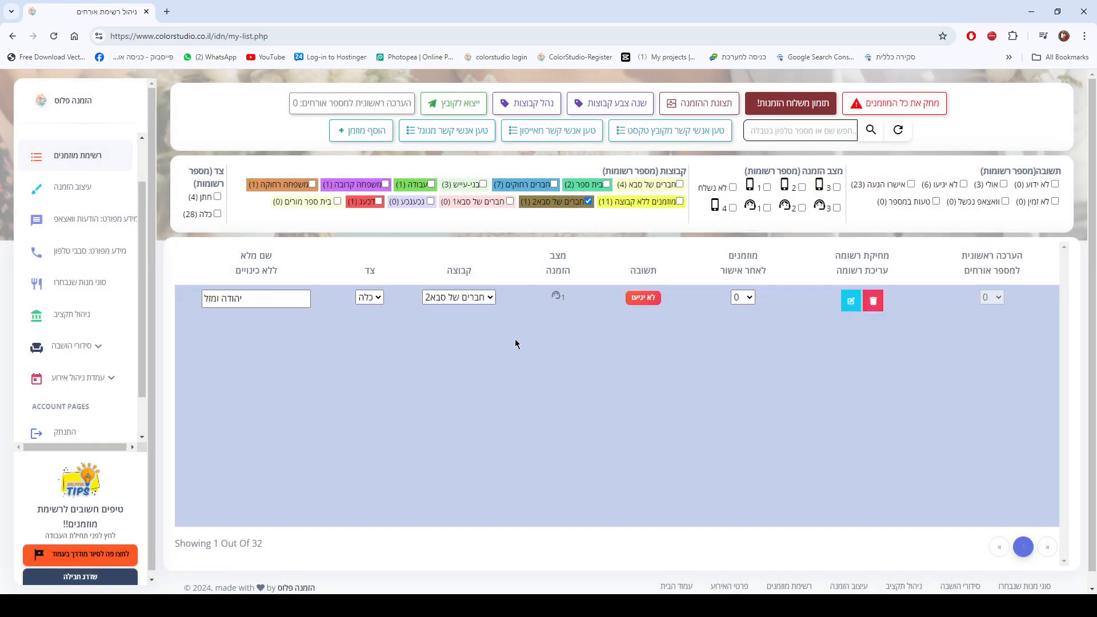